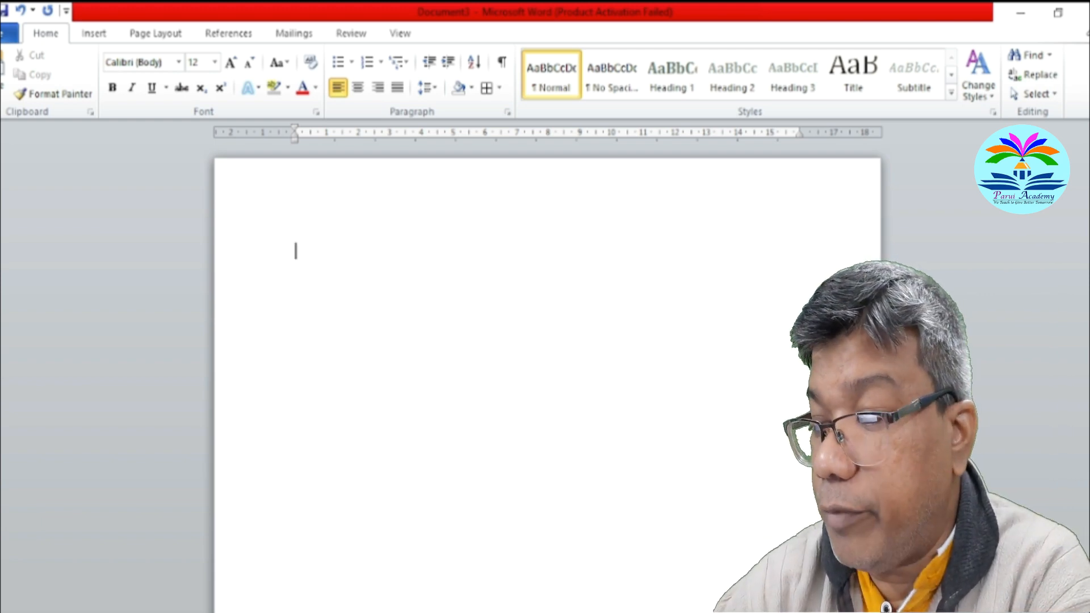
- Enter the heading text "Parui Academy" on the first line of the blank document
{"action": "type", "text": "Pa"}
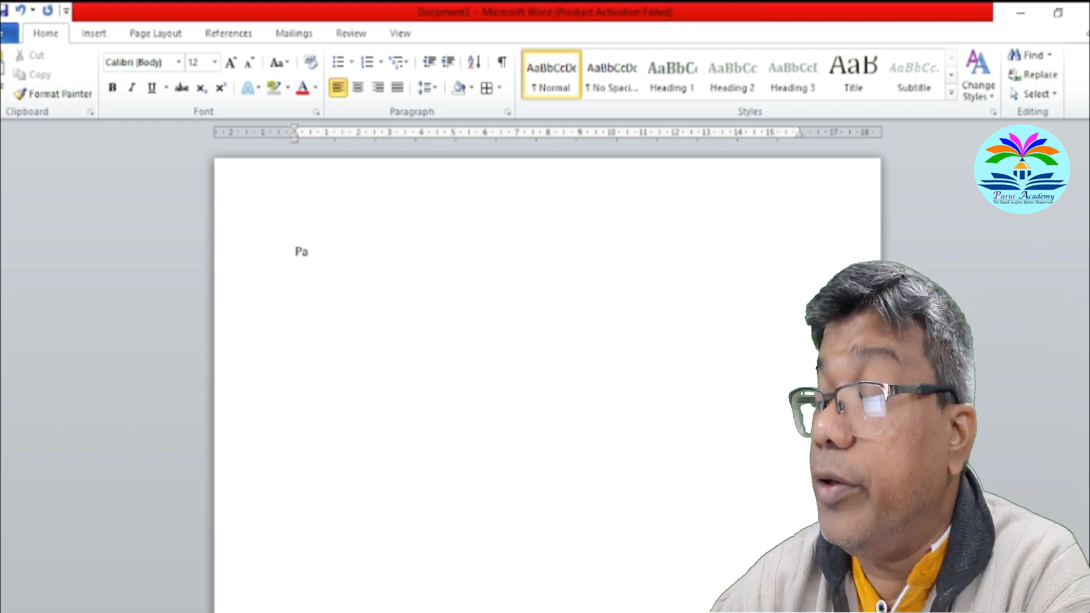
{"action": "type", "text": "rui A"}
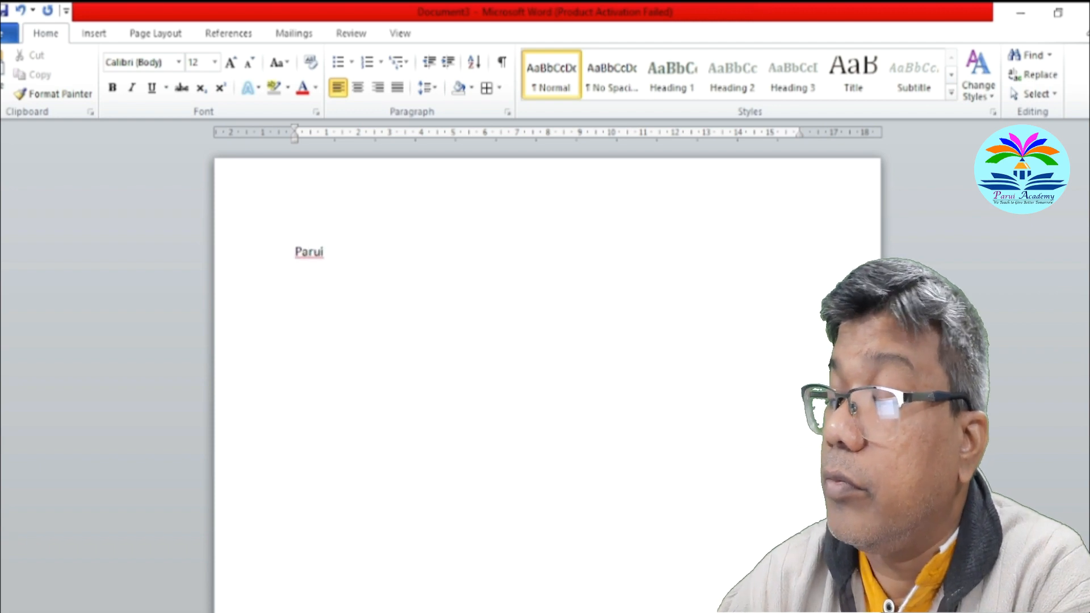
{"action": "type", "text": "cade"}
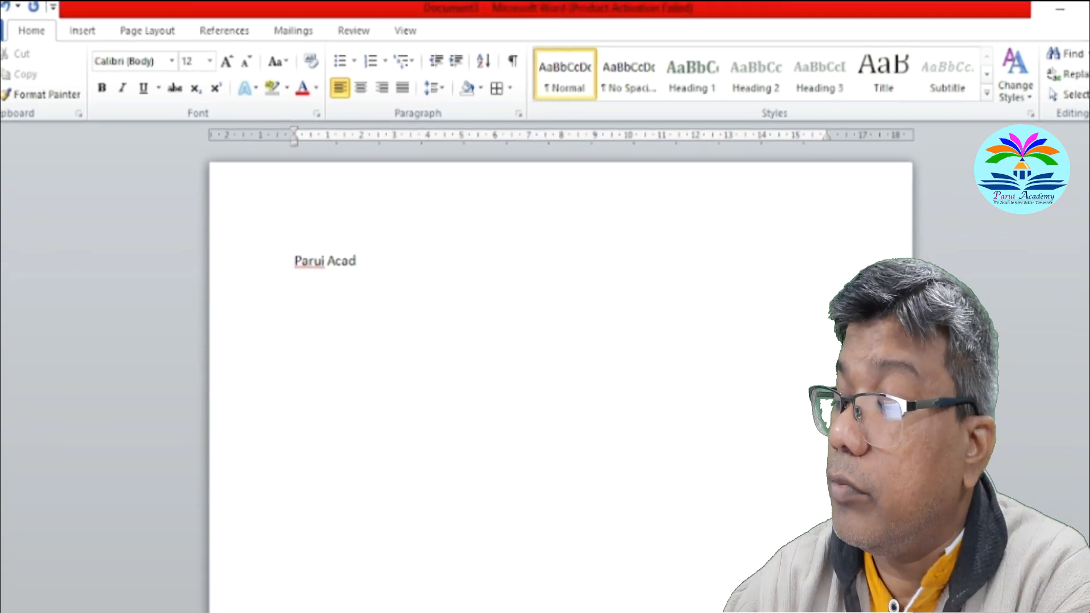
{"action": "type", "text": "my"}
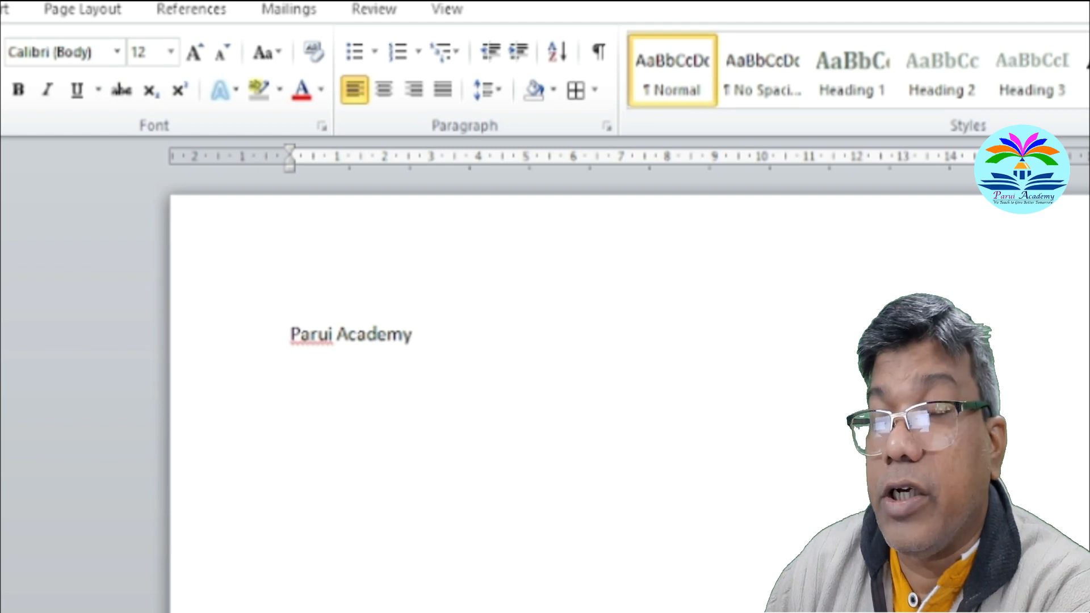
- Center the "Parui Academy" heading and enlarge its font size to 22
{"action": "left_click_drag", "start_coordinate": [428, 329], "coordinate": [289, 340]}
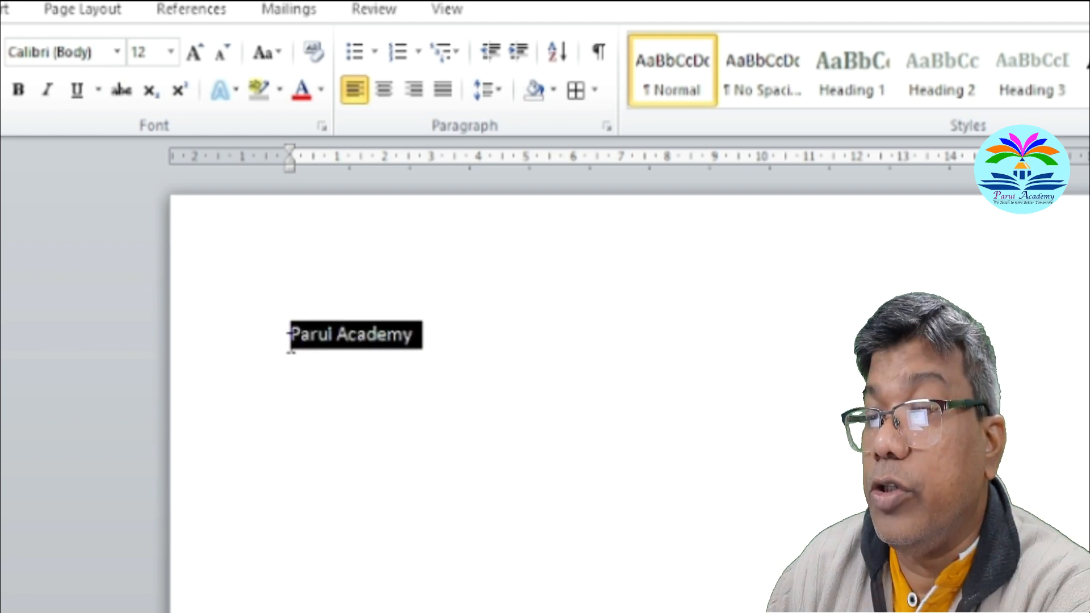
{"action": "left_click", "coordinate": [380, 93]}
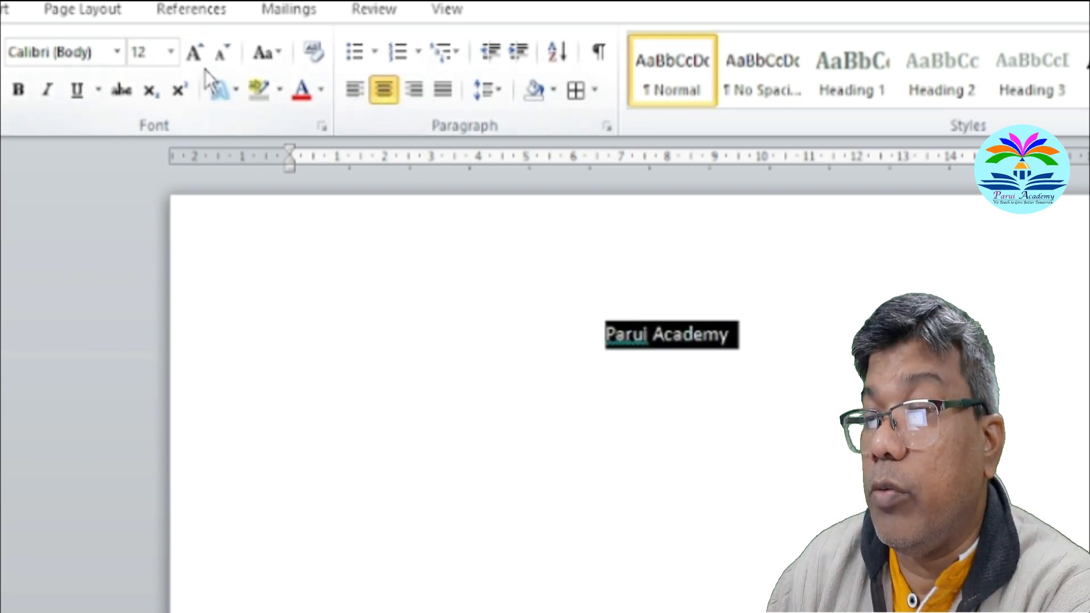
{"action": "left_click", "coordinate": [195, 52]}
{"action": "left_click", "coordinate": [195, 52]}
{"action": "left_click", "coordinate": [196, 52]}
{"action": "left_click", "coordinate": [195, 52]}
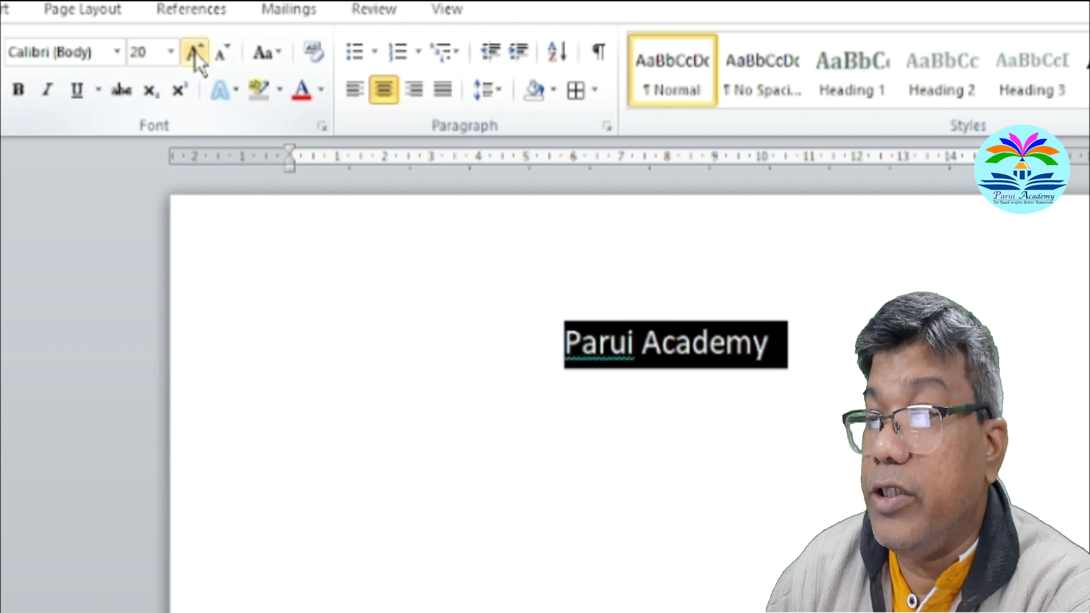
{"action": "left_click", "coordinate": [195, 52]}
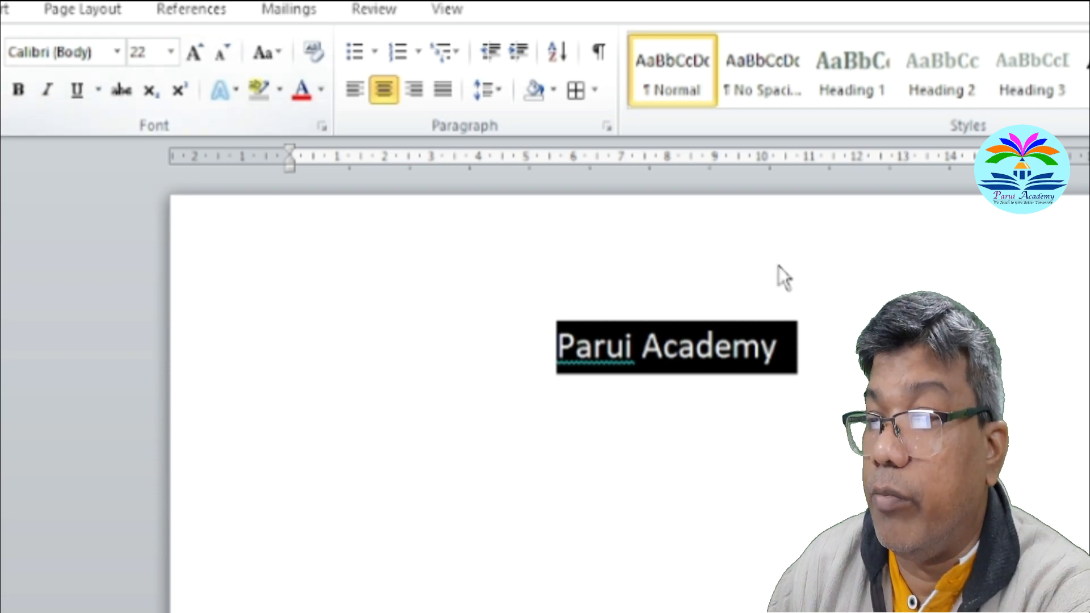
{"action": "left_click", "coordinate": [849, 354]}
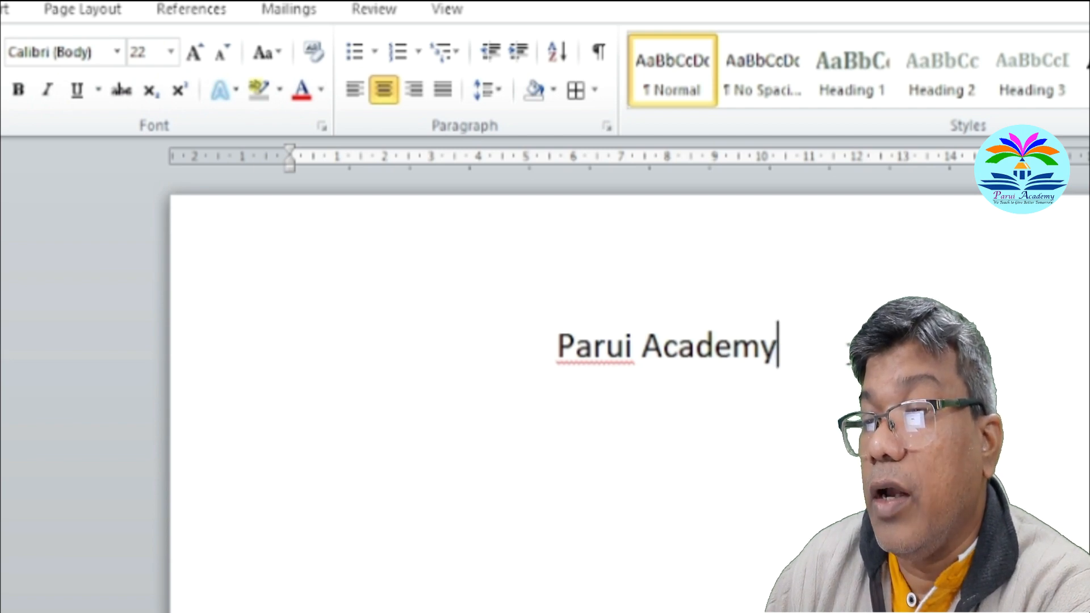
- Make the "Parui Academy" heading bold and underlined
{"action": "left_click_drag", "start_coordinate": [793, 343], "coordinate": [555, 349]}
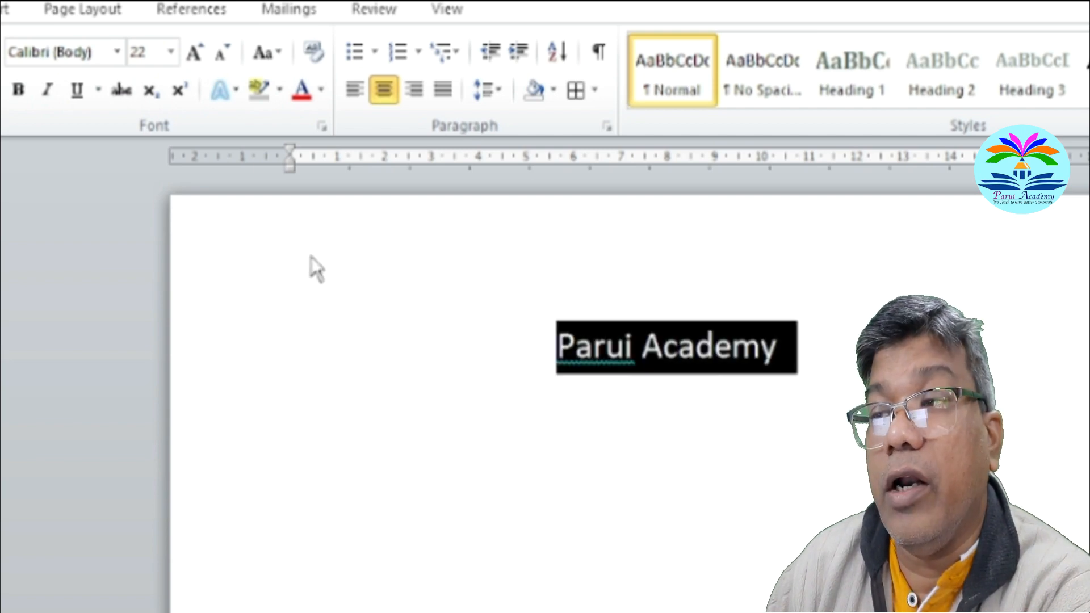
{"action": "left_click", "coordinate": [18, 89]}
{"action": "left_click", "coordinate": [75, 90]}
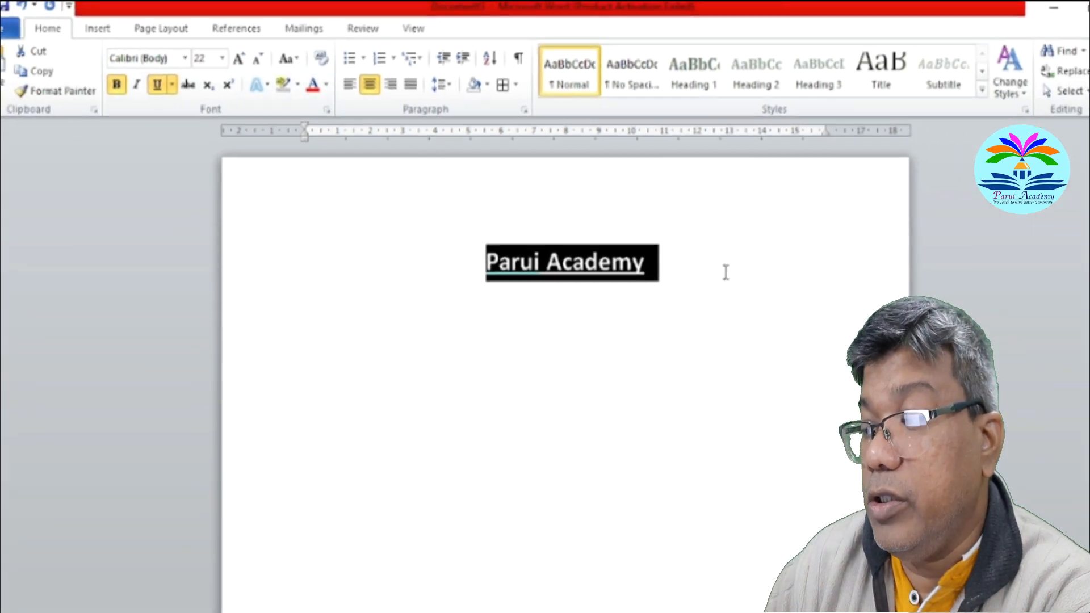
{"action": "left_click", "coordinate": [716, 267]}
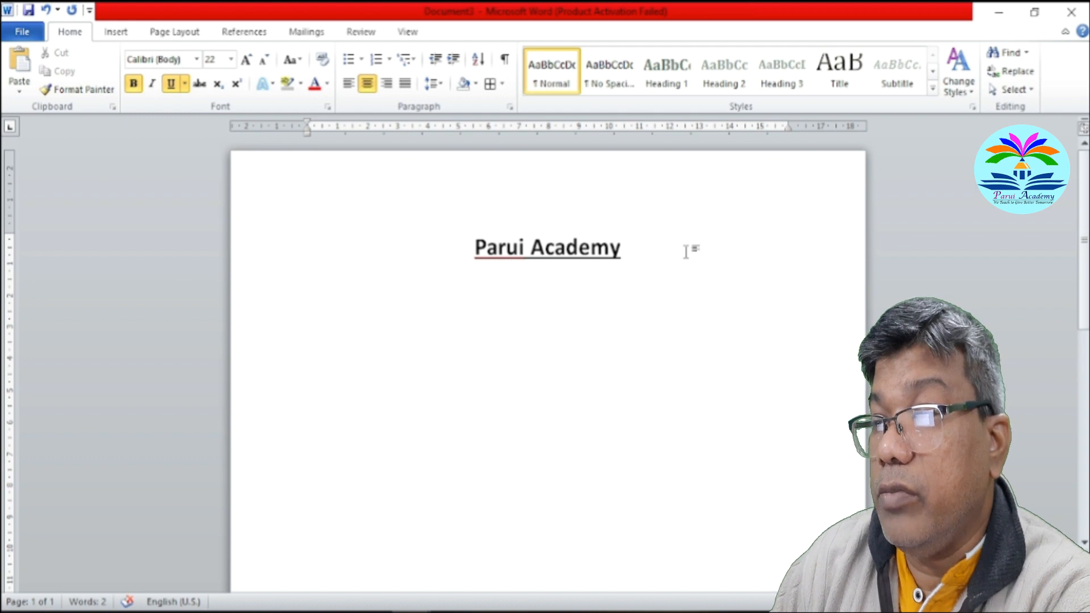
- Start a new left-aligned line below the heading with bold and underline off and font size 12
{"action": "key", "text": "Return"}
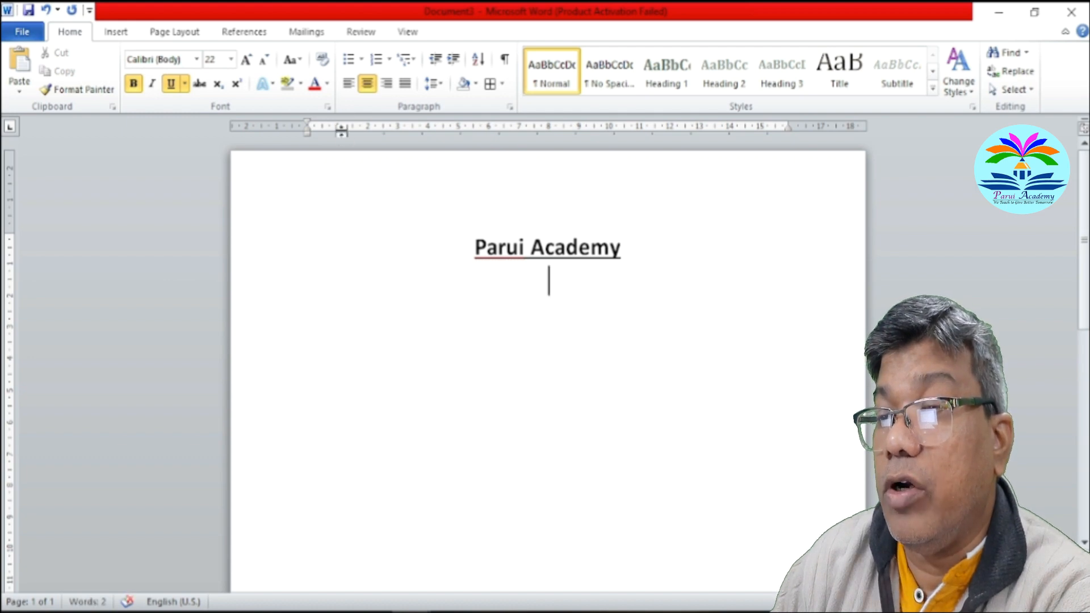
{"action": "left_click", "coordinate": [348, 85]}
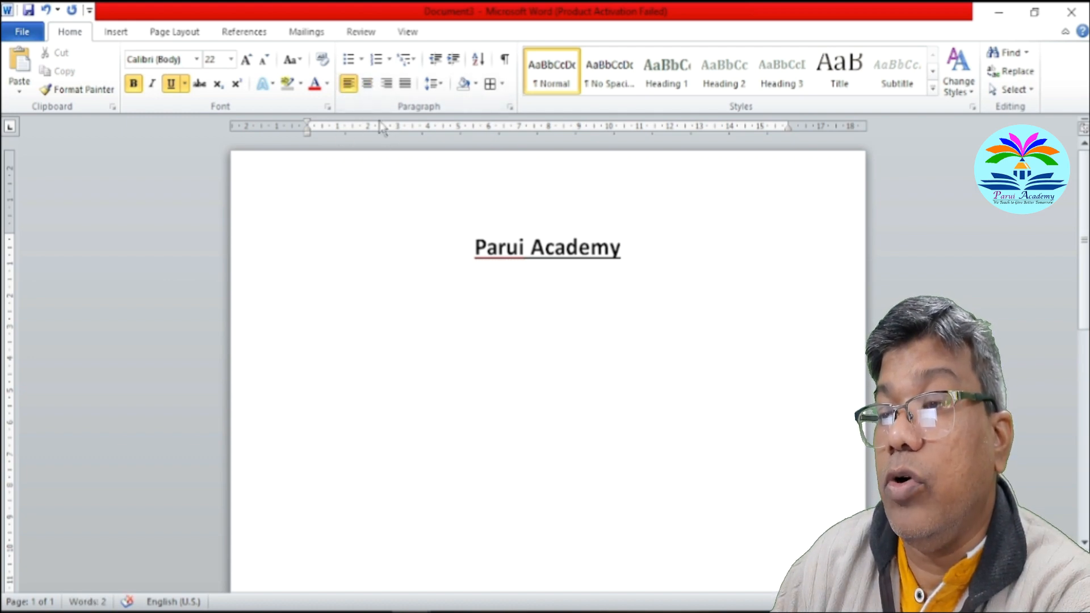
{"action": "left_click", "coordinate": [133, 84]}
{"action": "left_click", "coordinate": [169, 84]}
{"action": "left_click", "coordinate": [264, 60]}
{"action": "left_click", "coordinate": [264, 60]}
{"action": "left_click", "coordinate": [264, 61]}
{"action": "left_click", "coordinate": [264, 60]}
{"action": "left_click", "coordinate": [264, 60]}
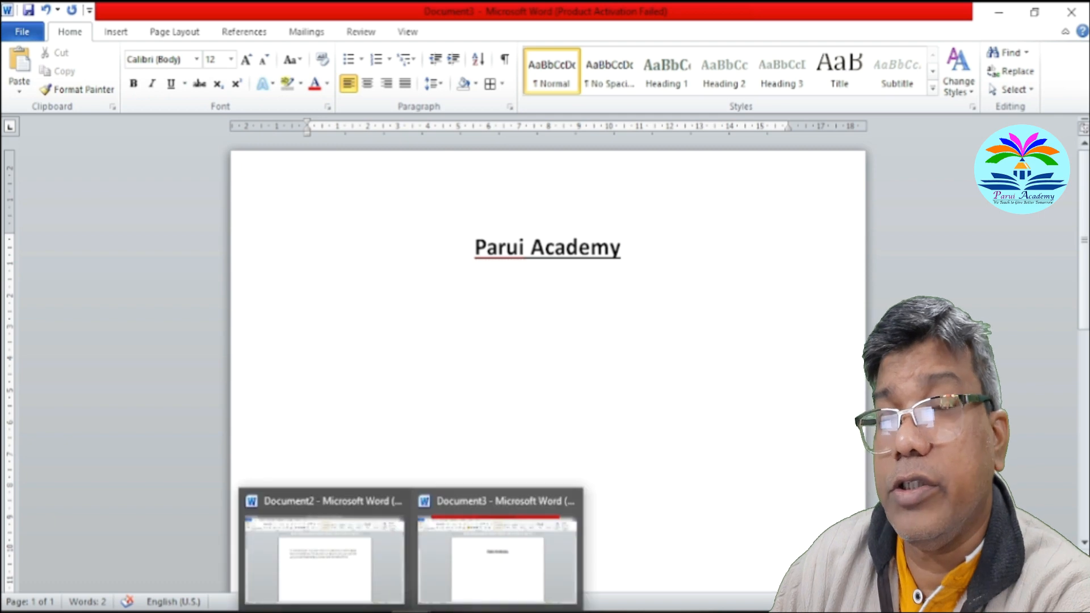
- Copy the whole Format Painter paragraph from Document2 and paste it below the heading in Document3
{"action": "left_click", "coordinate": [350, 580]}
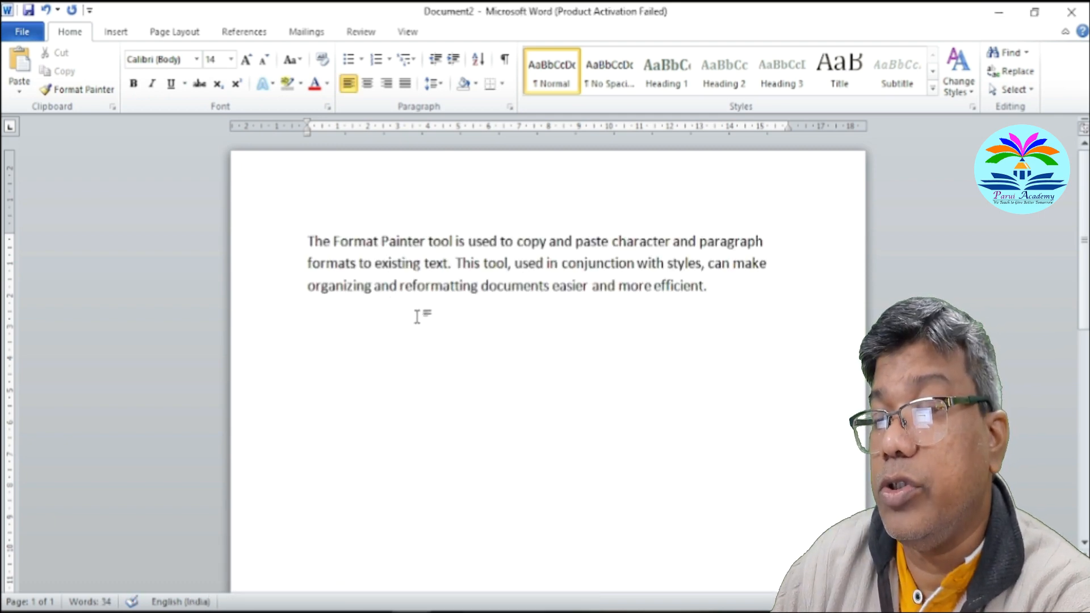
{"action": "left_click_drag", "start_coordinate": [708, 287], "coordinate": [315, 247]}
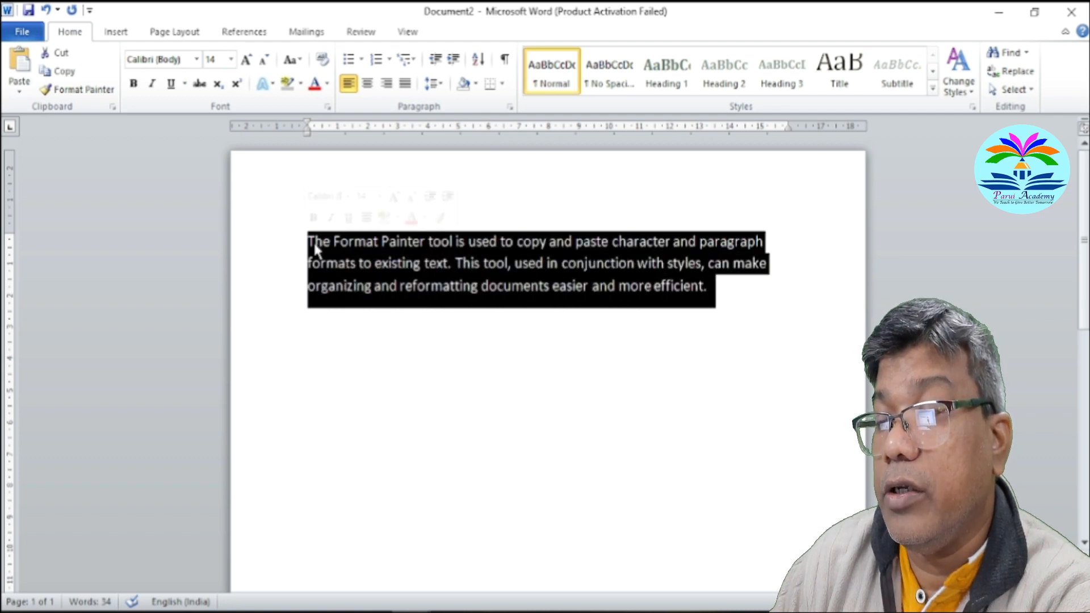
{"action": "right_click", "coordinate": [355, 251]}
{"action": "left_click", "coordinate": [399, 284]}
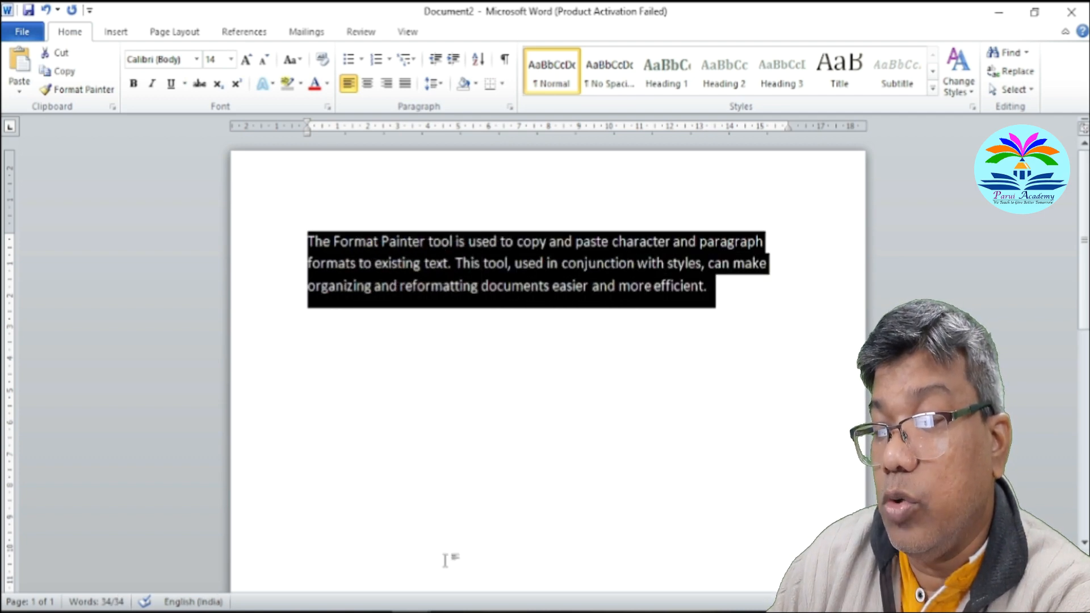
{"action": "left_click", "coordinate": [493, 553]}
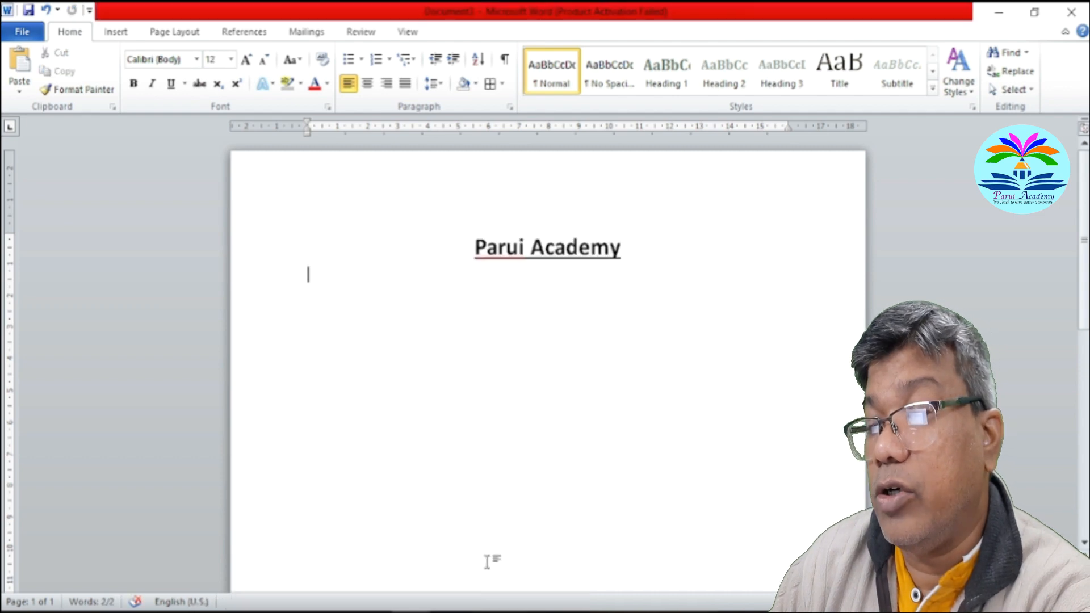
{"action": "left_click", "coordinate": [316, 278]}
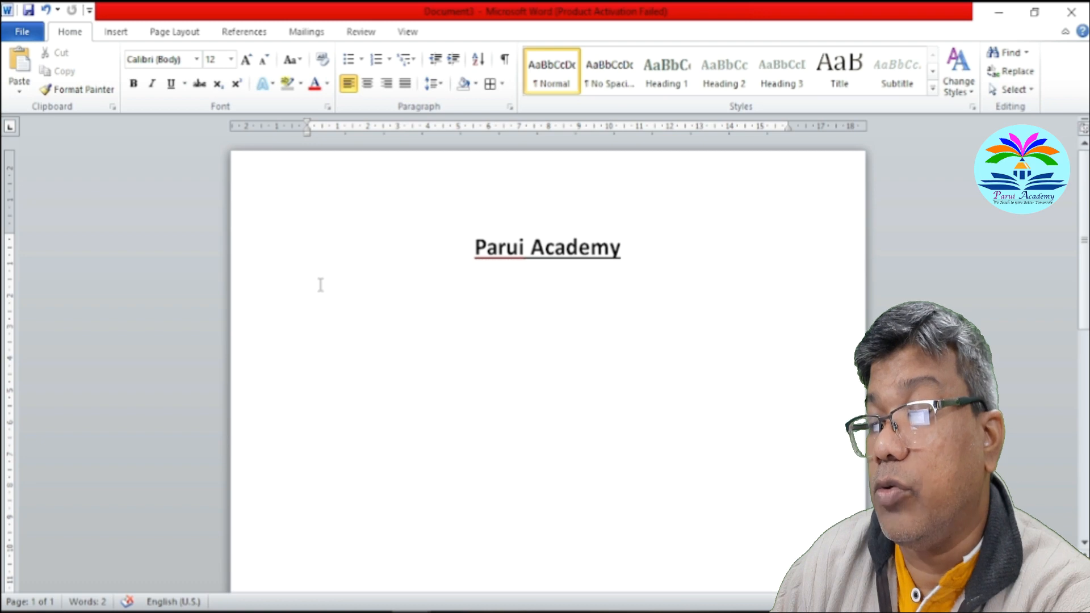
{"action": "key", "text": "ctrl+v"}
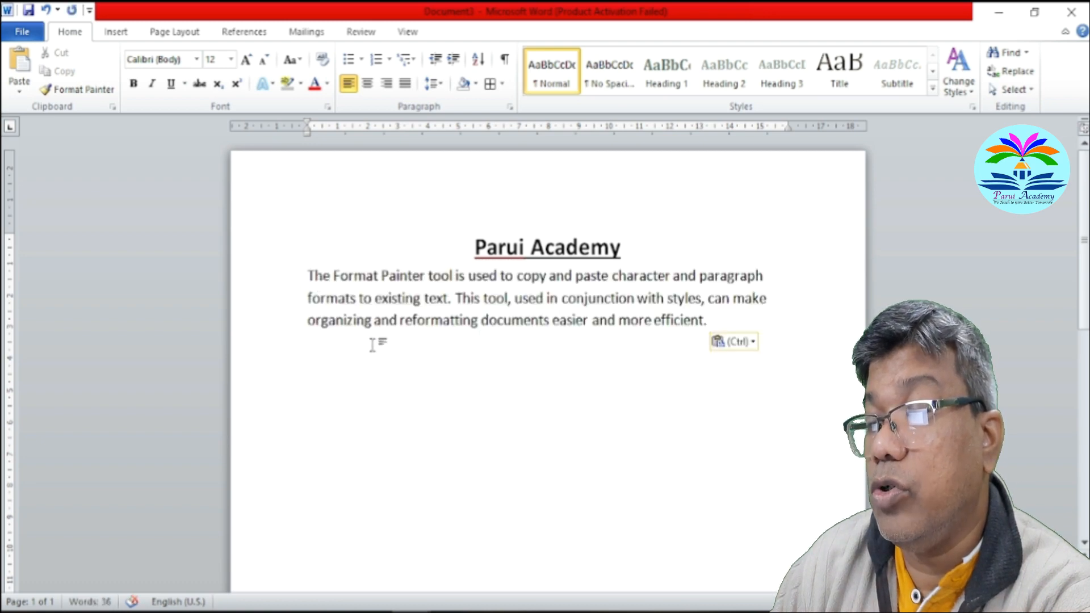
- Reduce the pasted paragraph's font size to 12 and remove the space after the paragraph
{"action": "left_click", "coordinate": [302, 275]}
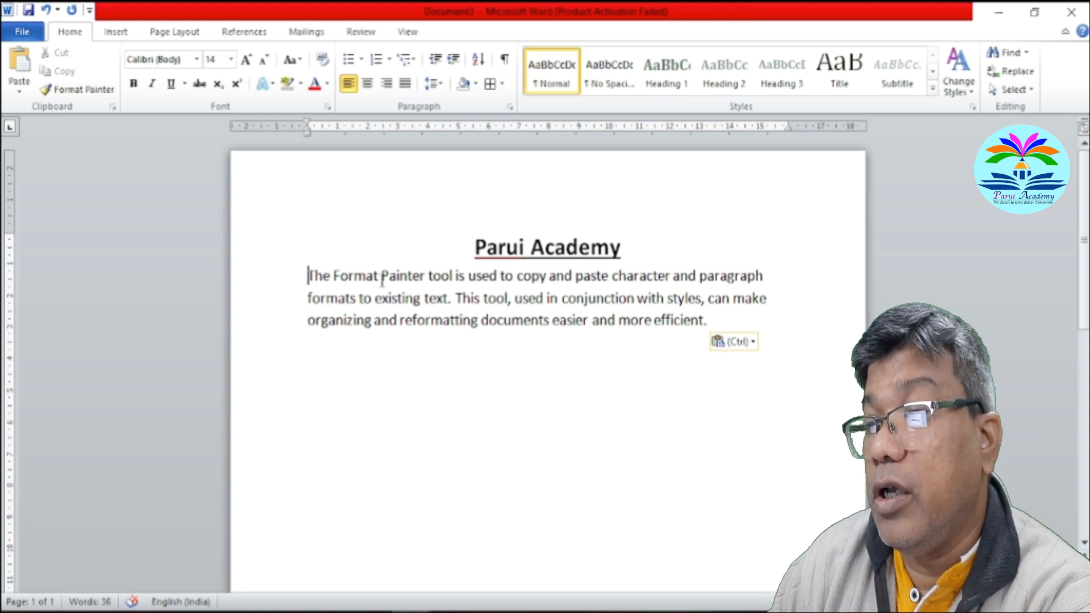
{"action": "left_click_drag", "start_coordinate": [708, 320], "coordinate": [285, 275]}
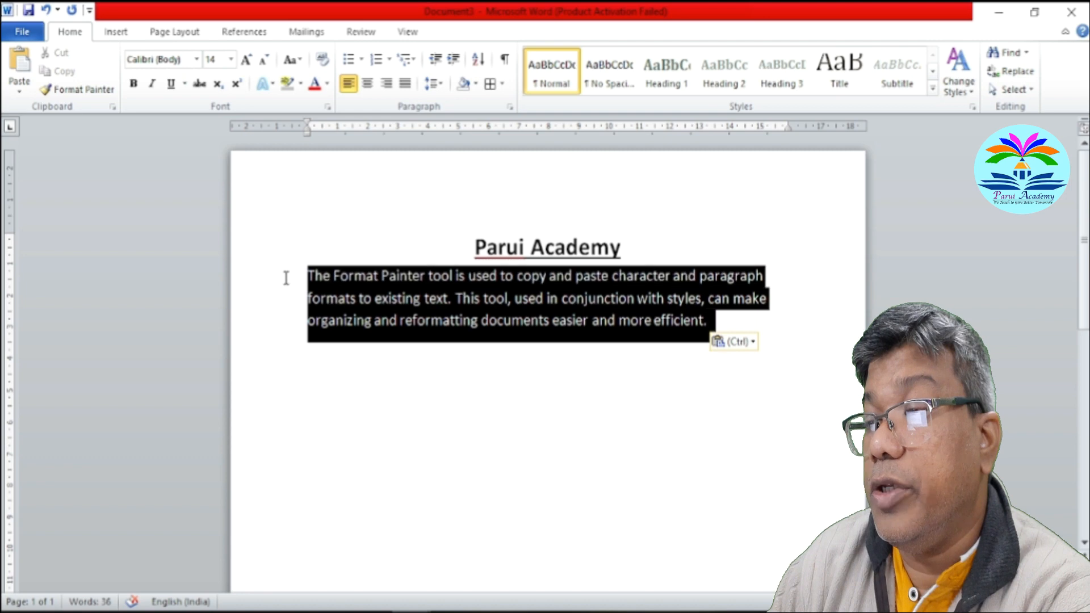
{"action": "left_click", "coordinate": [263, 60]}
{"action": "left_click", "coordinate": [437, 85]}
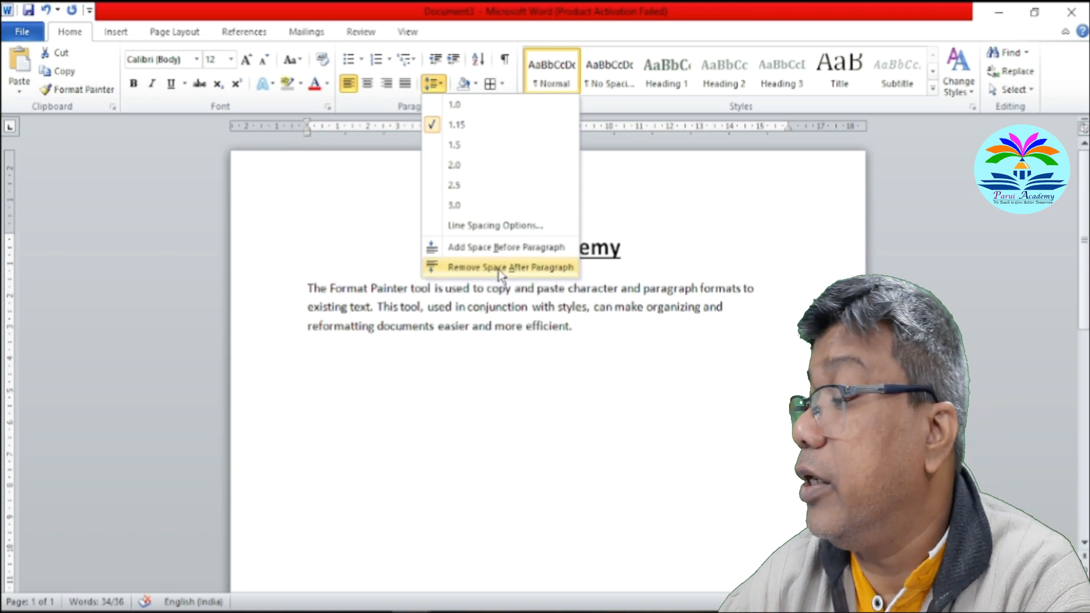
{"action": "left_click", "coordinate": [499, 268]}
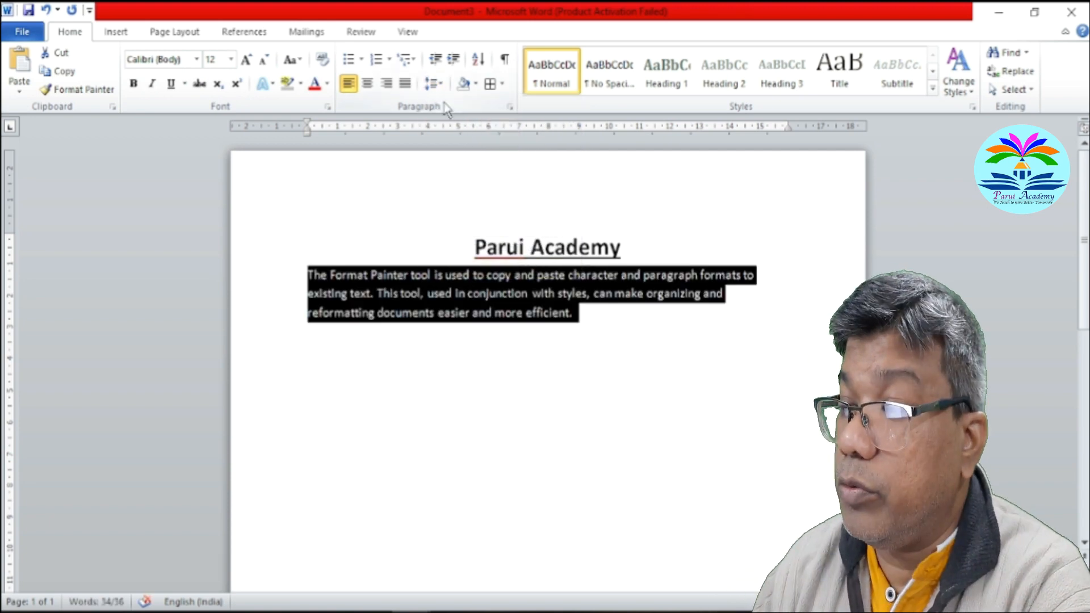
{"action": "left_click", "coordinate": [436, 85]}
{"action": "left_click", "coordinate": [575, 353]}
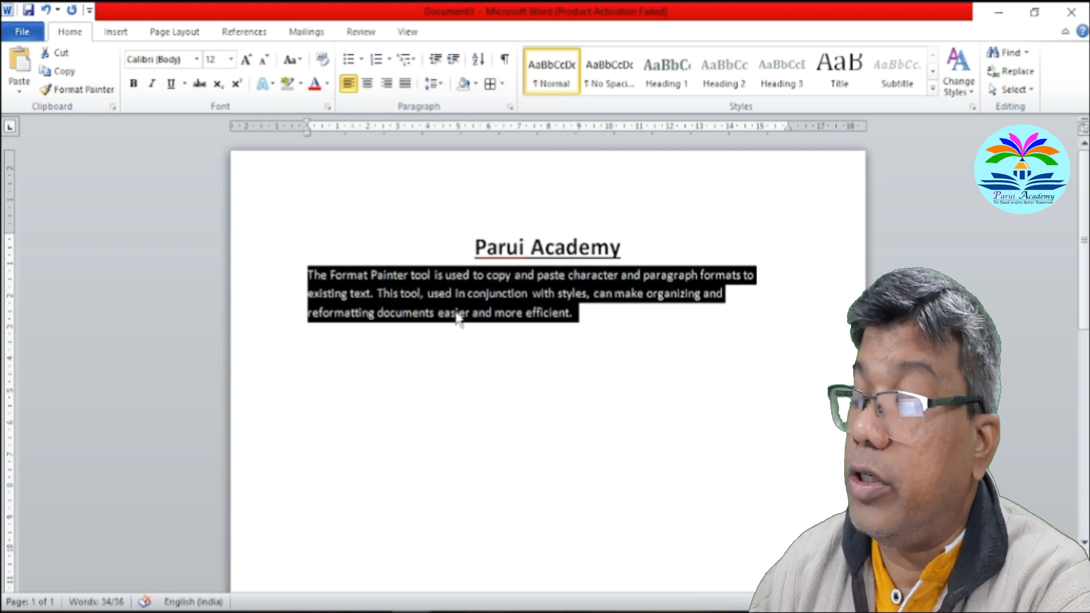
- Insert a line above the pasted paragraph reading "What is format painter?"
{"action": "left_click", "coordinate": [309, 277]}
{"action": "key", "text": "Return"}
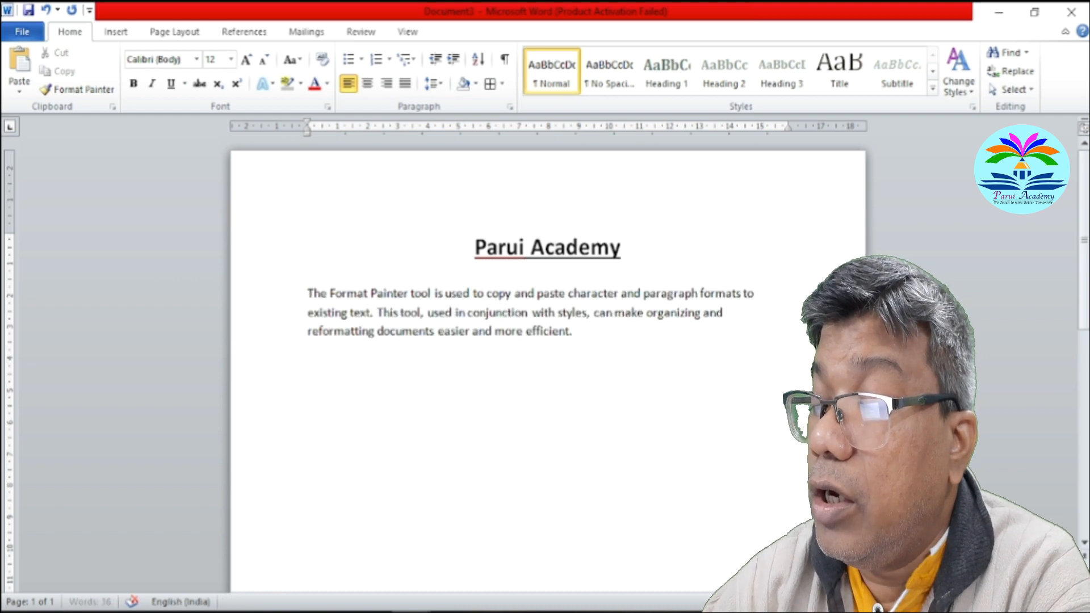
{"action": "left_click", "coordinate": [336, 270]}
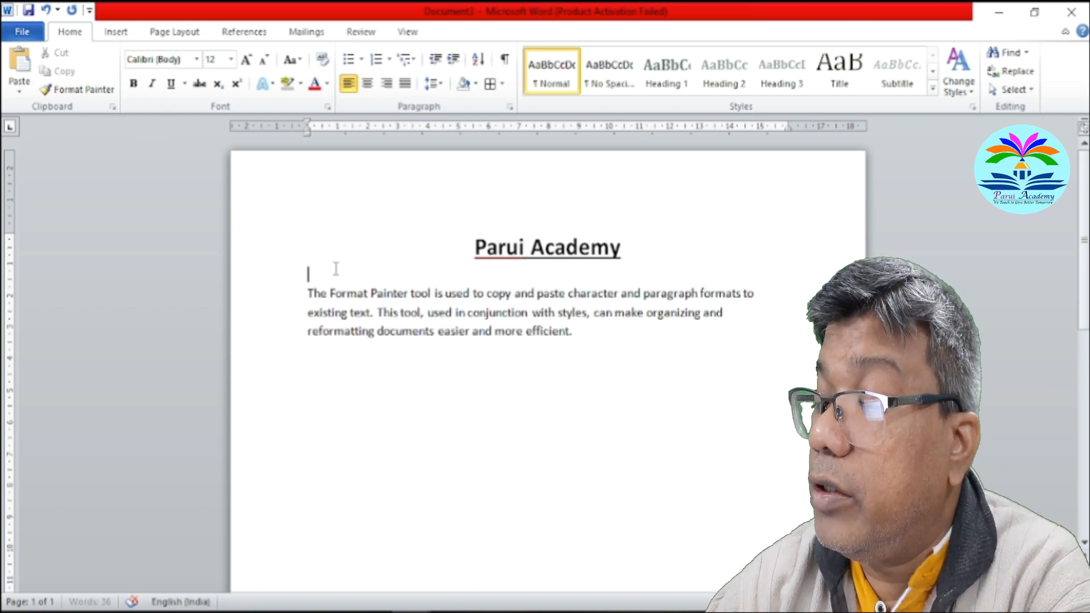
{"action": "type", "text": "W"}
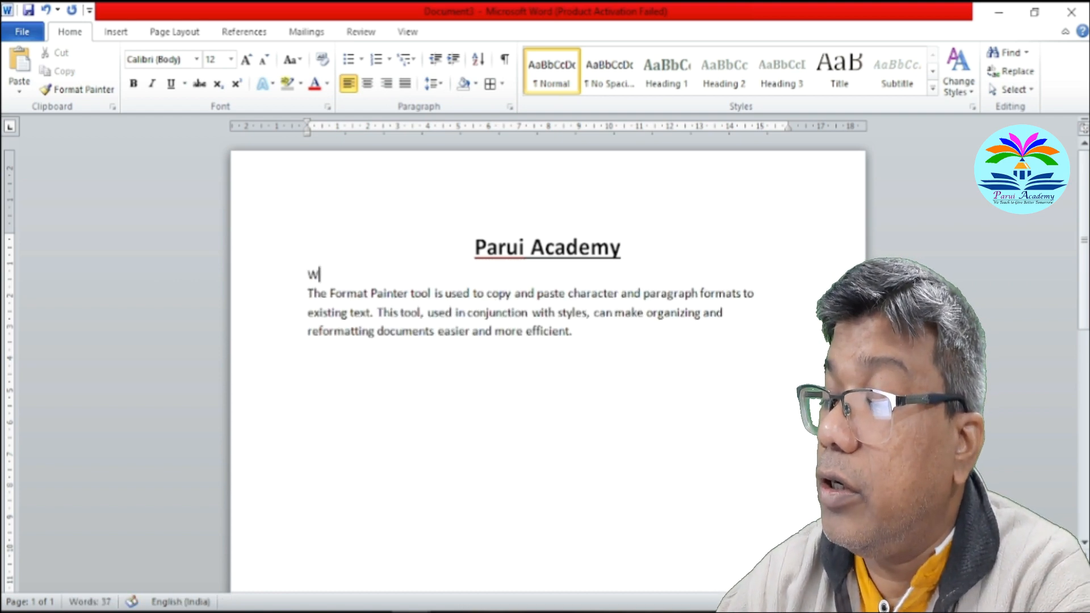
{"action": "type", "text": "hat is"}
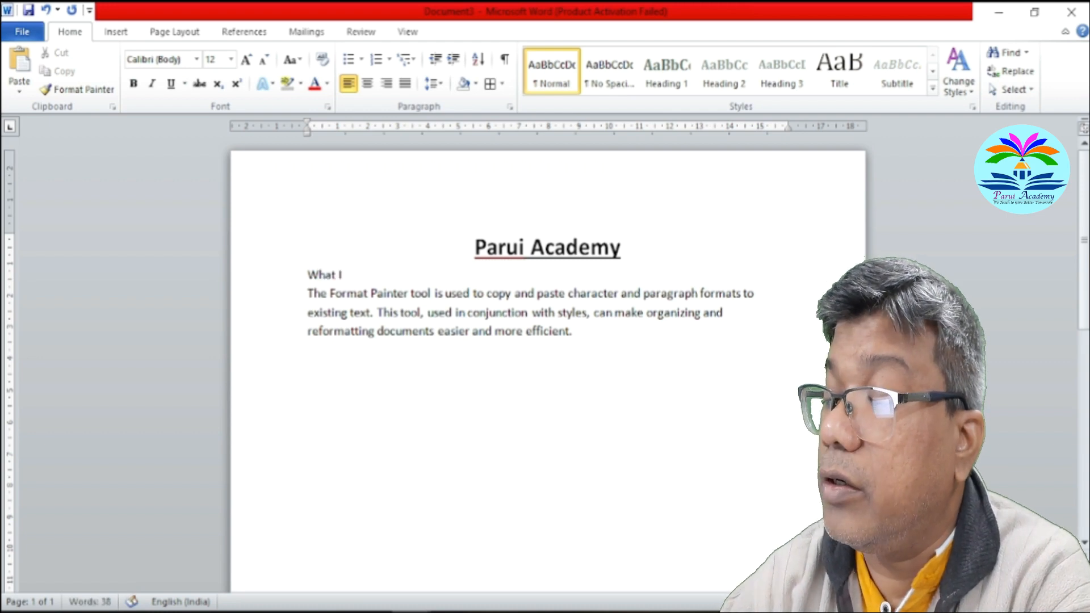
{"action": "type", "text": " forma"}
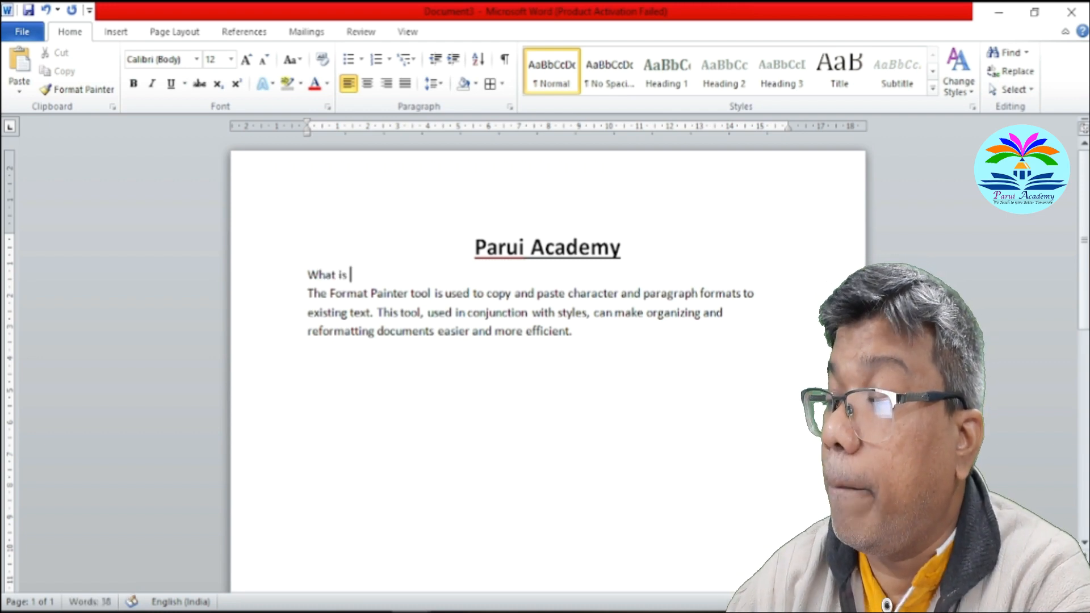
{"action": "type", "text": "t"}
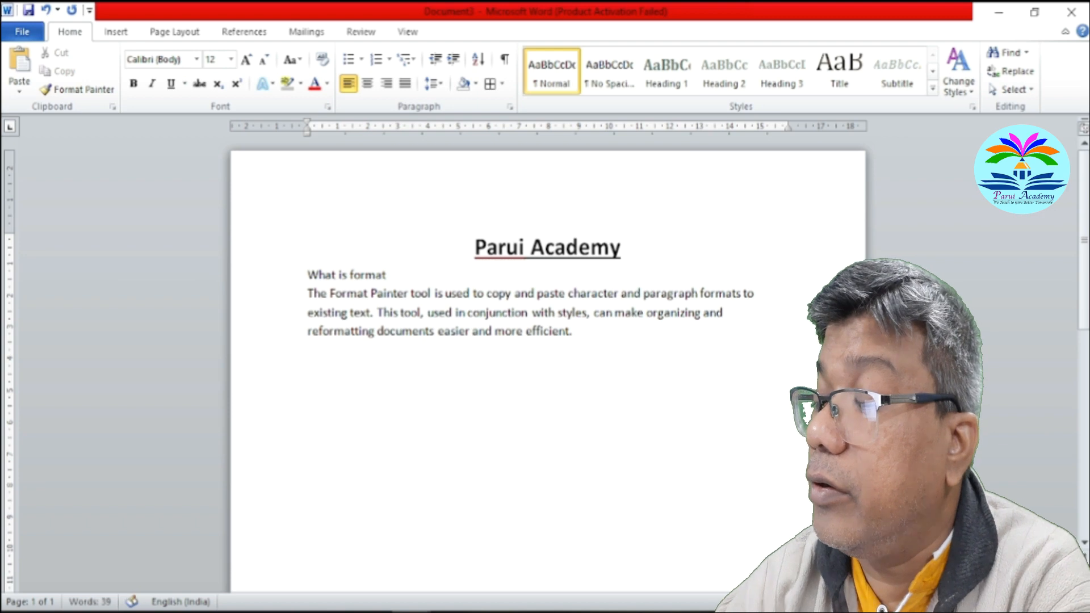
{"action": "type", "text": " painter?"}
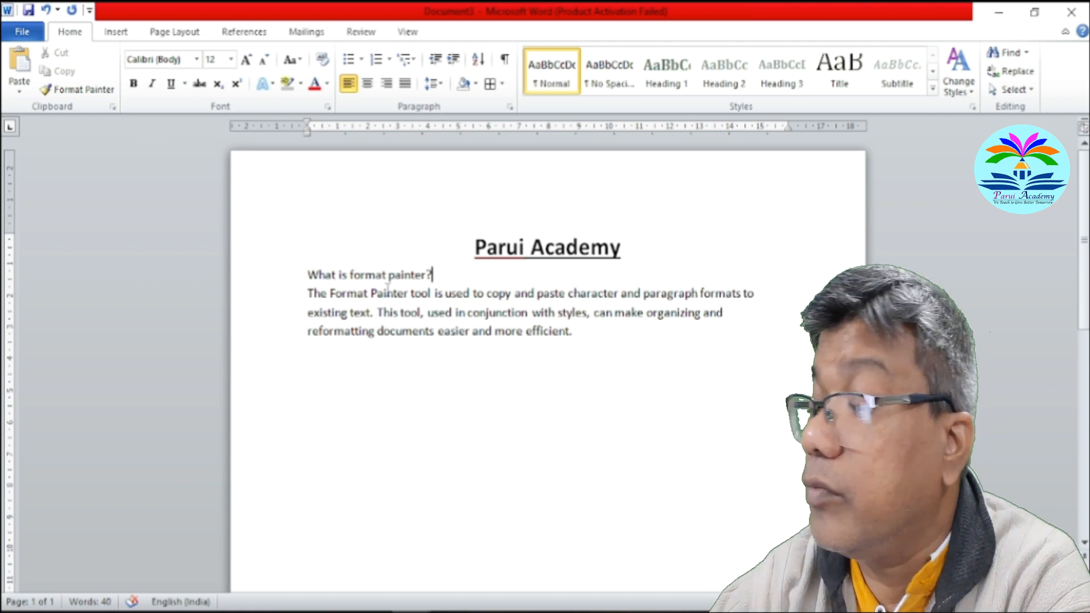
- Capitalize the initials in the question line so it reads "What is Format Painter?"
{"action": "left_click", "coordinate": [395, 275]}
{"action": "key", "text": "BackSpace"}
{"action": "type", "text": "P"}
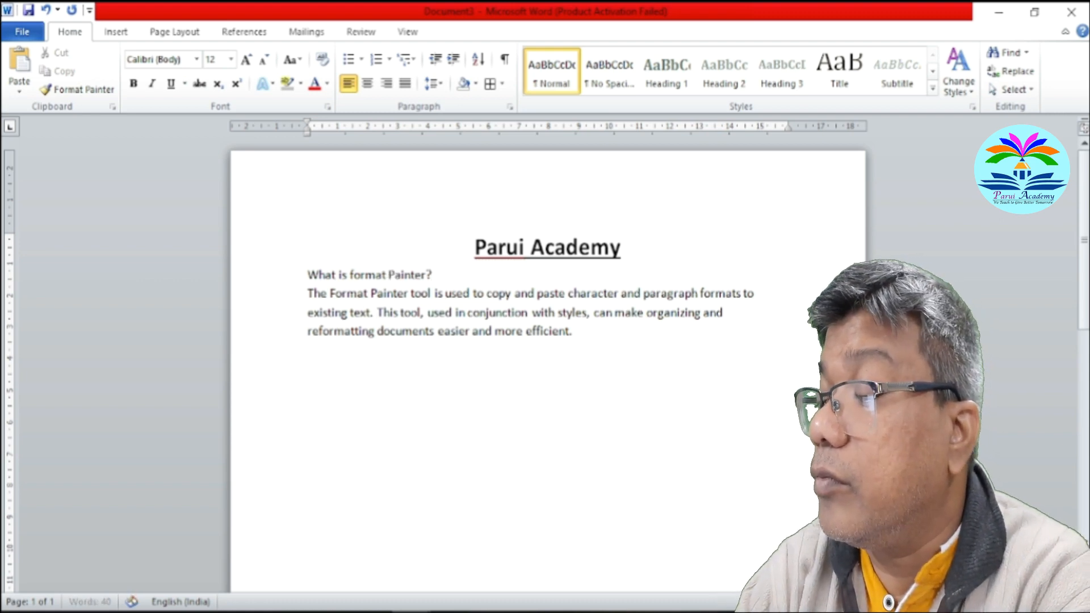
{"action": "left_click", "coordinate": [353, 275]}
{"action": "key", "text": "BackSpace"}
{"action": "type", "text": "F"}
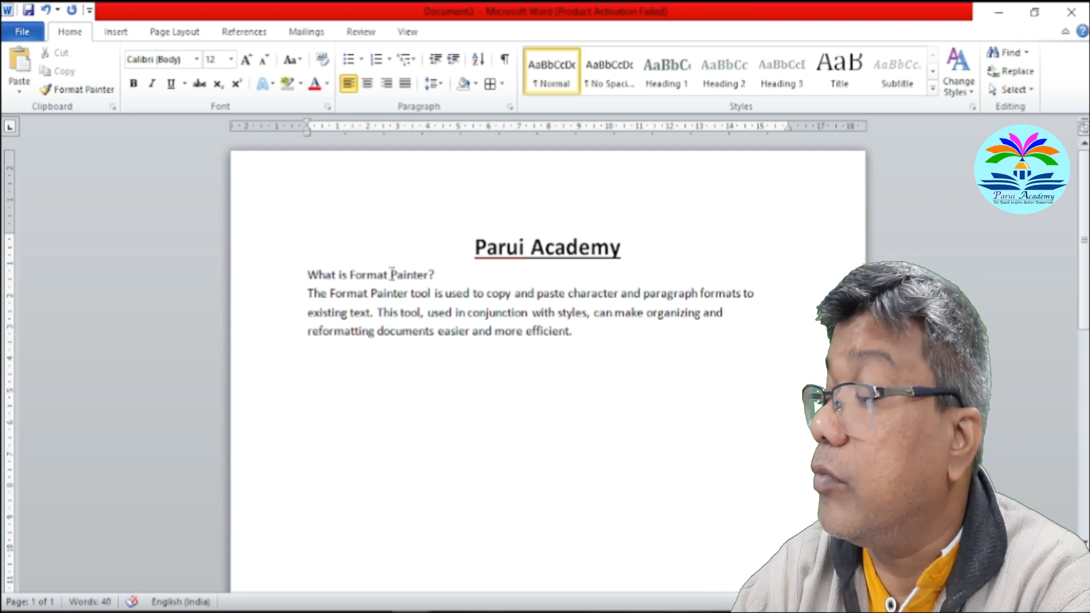
- Copy the formatting of the "Parui Academy" heading onto the question line "What is Format Painter?" with Format Painter
{"action": "left_click", "coordinate": [444, 274]}
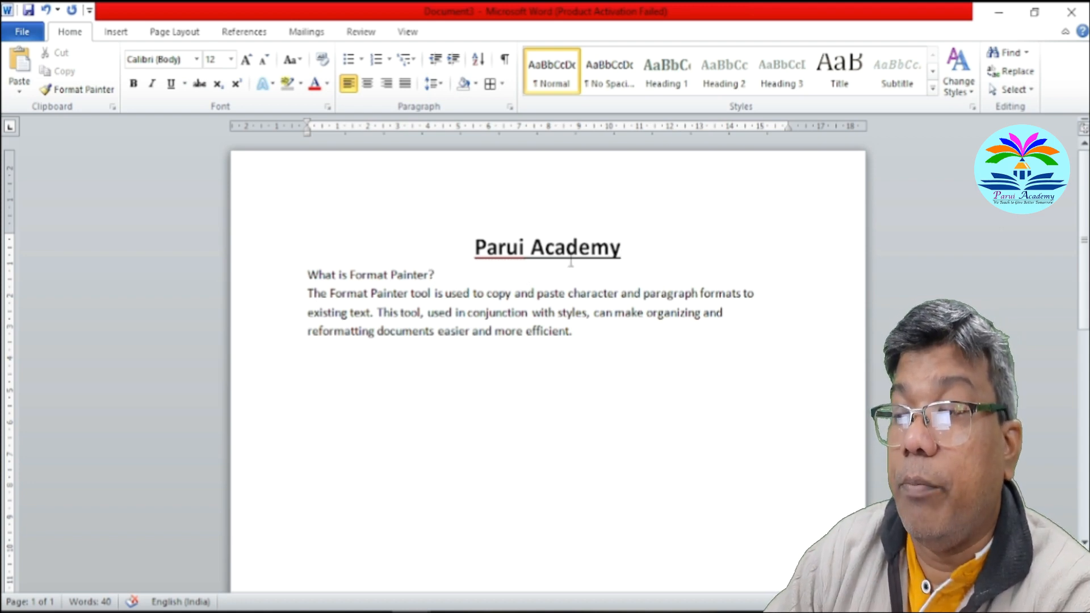
{"action": "left_click", "coordinate": [637, 245]}
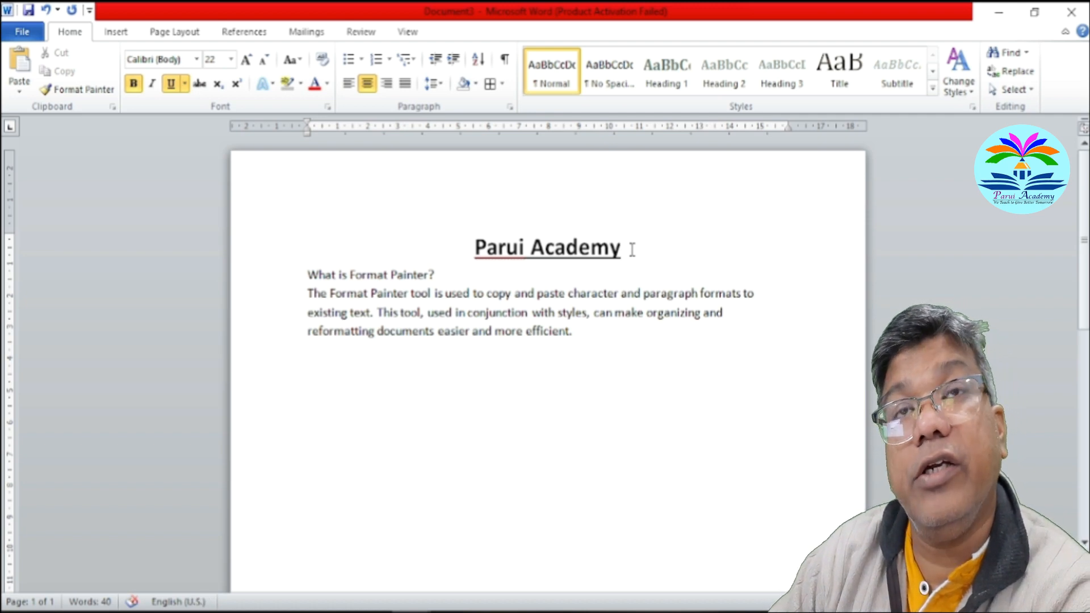
{"action": "left_click_drag", "start_coordinate": [631, 250], "coordinate": [474, 250]}
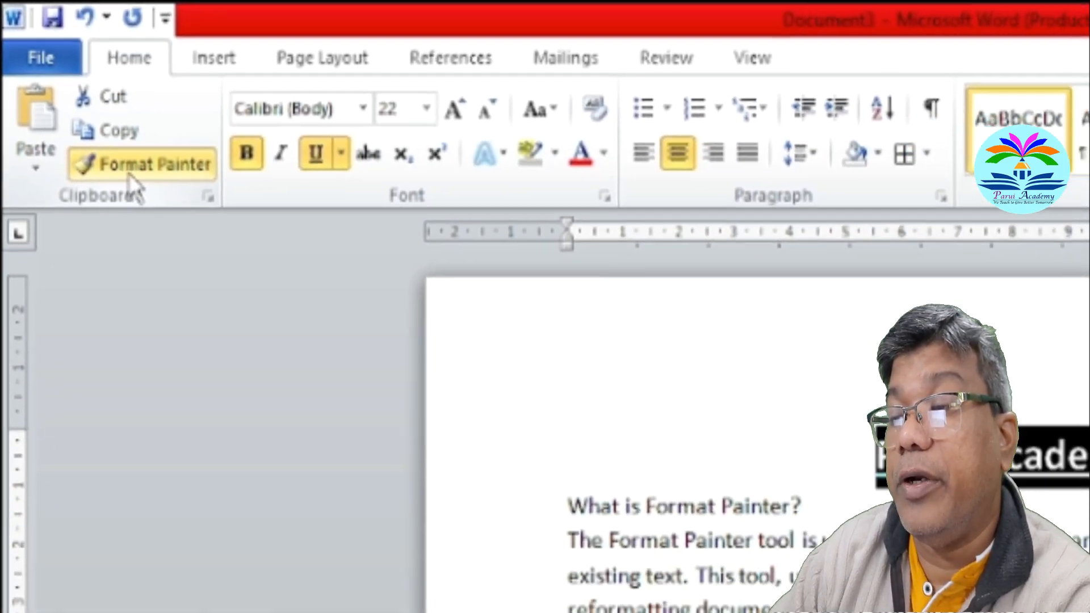
{"action": "left_click", "coordinate": [193, 250]}
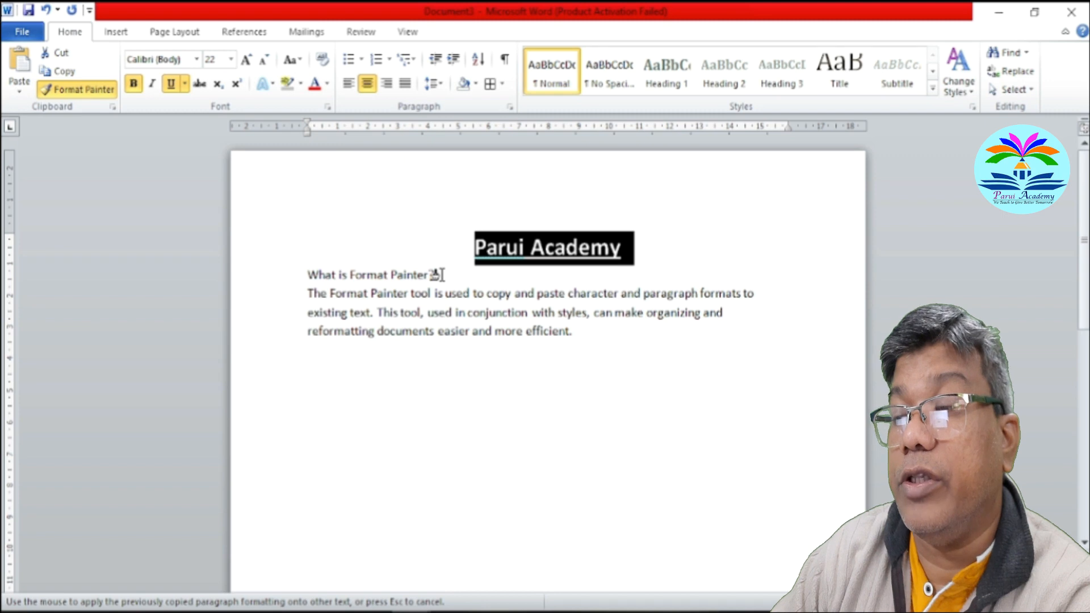
{"action": "left_click_drag", "start_coordinate": [441, 278], "coordinate": [309, 281]}
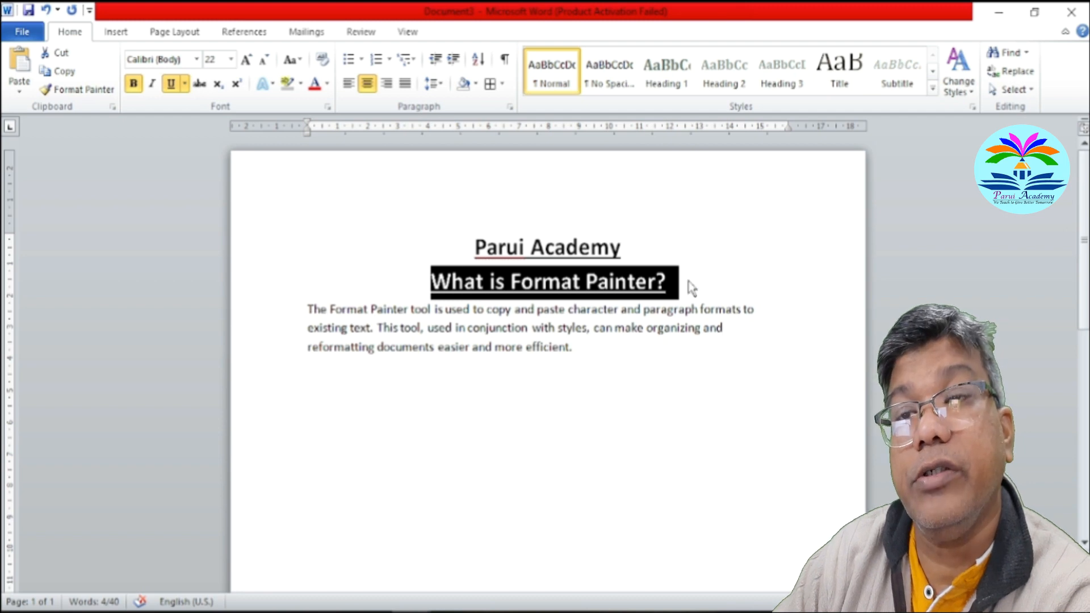
{"action": "left_click", "coordinate": [690, 287]}
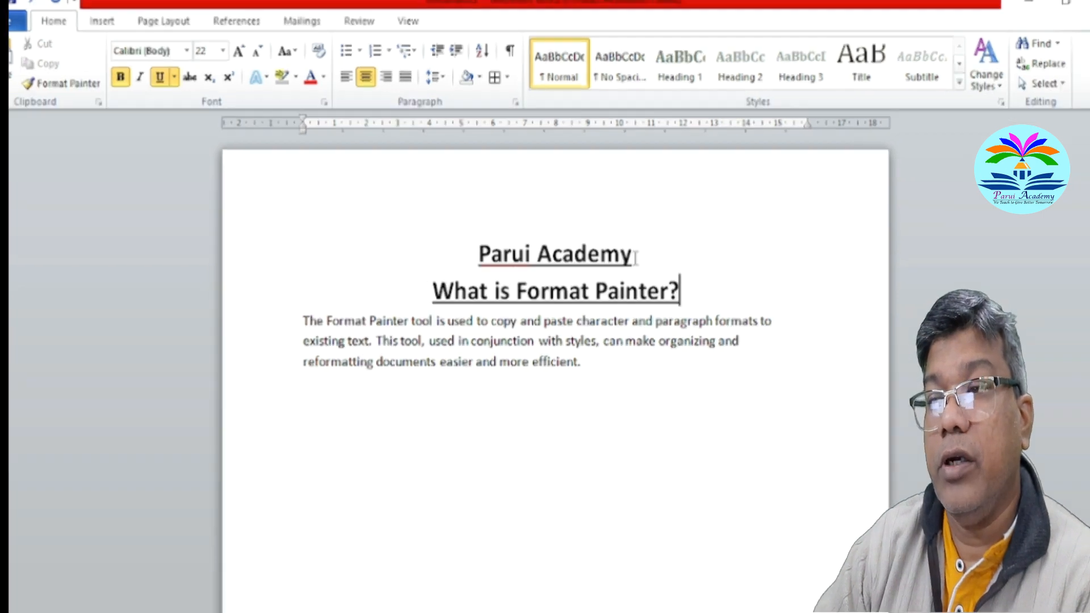
- Change the font color of the "Parui Academy" heading to red
{"action": "left_click", "coordinate": [625, 251]}
{"action": "left_click_drag", "start_coordinate": [636, 256], "coordinate": [479, 256]}
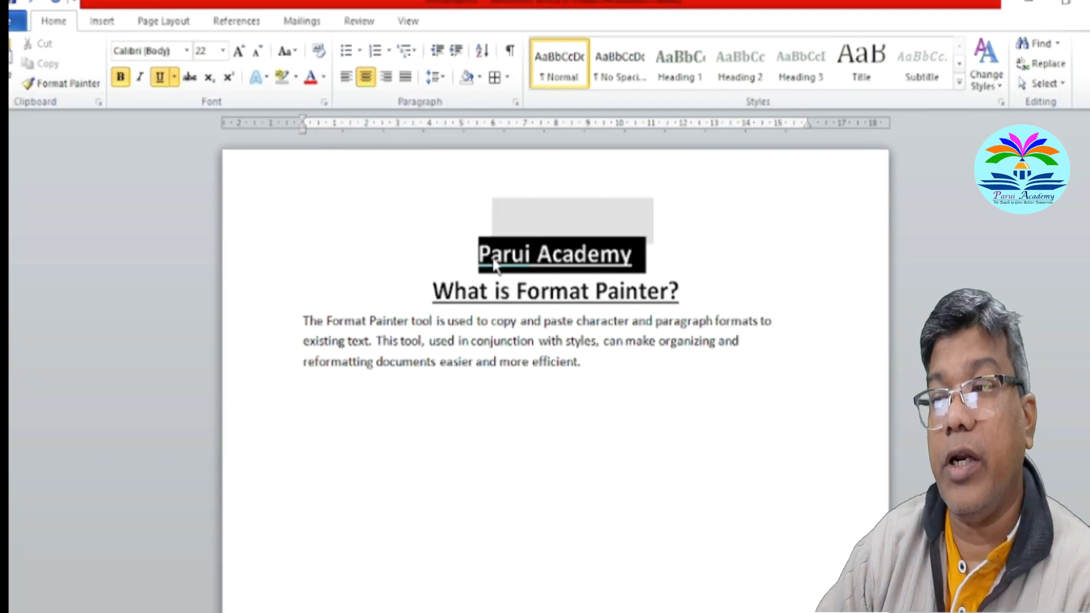
{"action": "left_click", "coordinate": [313, 77]}
{"action": "left_click", "coordinate": [665, 255]}
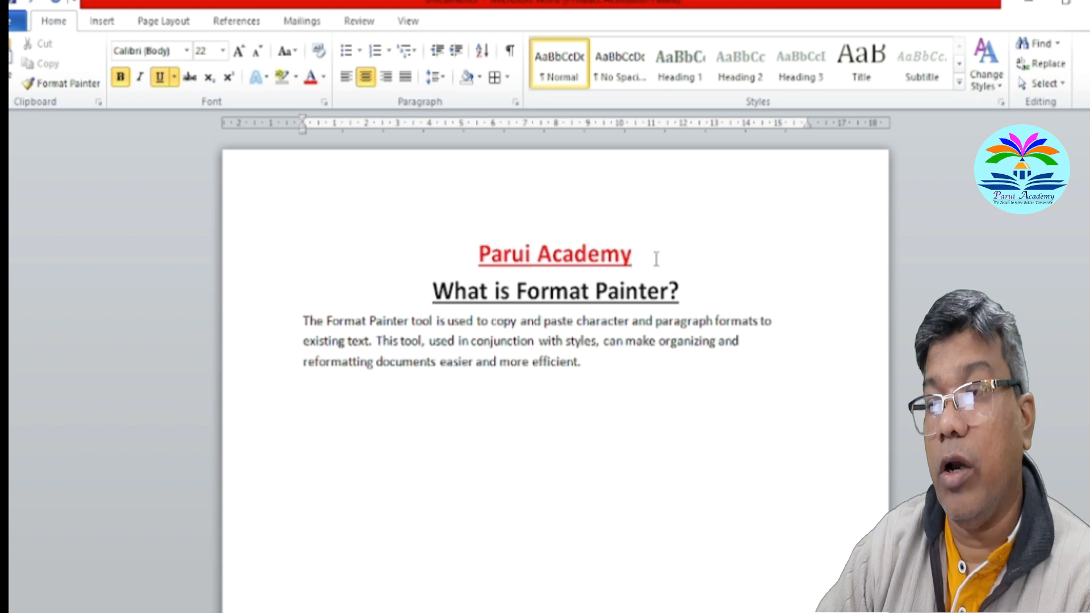
- Apply the heading's red formatting to the "What is Format Painter?" line with Format Painter
{"action": "left_click_drag", "start_coordinate": [642, 252], "coordinate": [479, 255]}
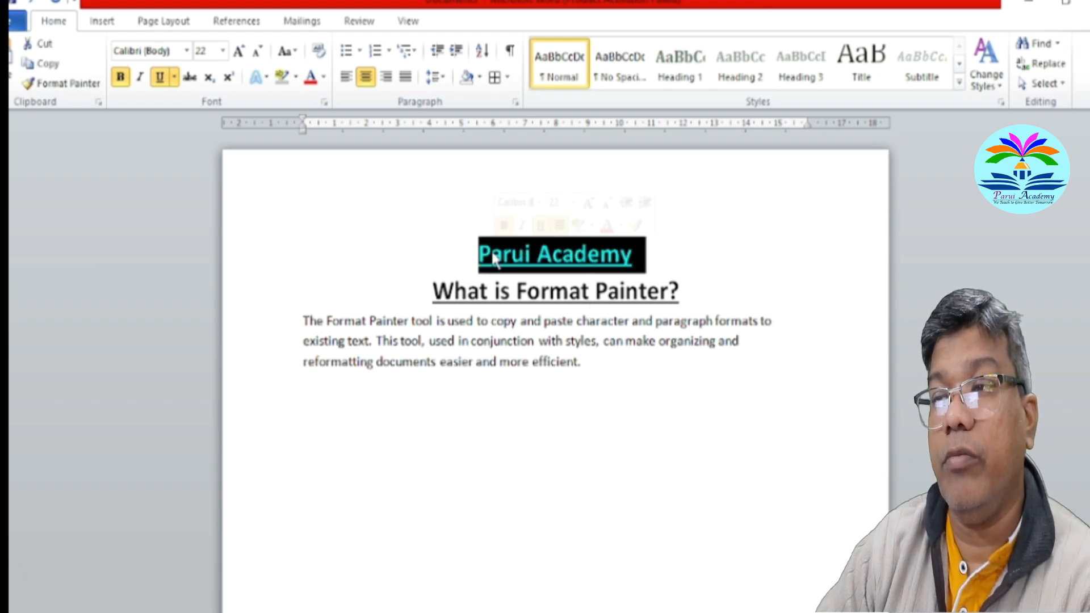
{"action": "left_click", "coordinate": [71, 85]}
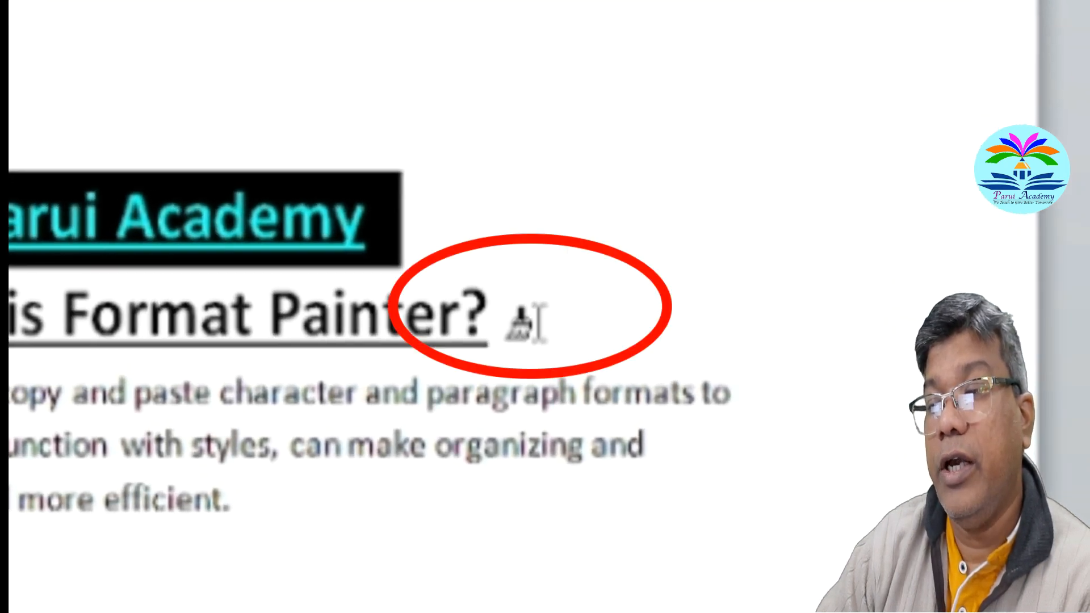
{"action": "mouse_move", "coordinate": [525, 322]}
{"action": "left_mouse_down"}
{"action": "mouse_move", "coordinate": [482, 308]}
{"action": "mouse_move", "coordinate": [253, 301]}
{"action": "left_mouse_up"}
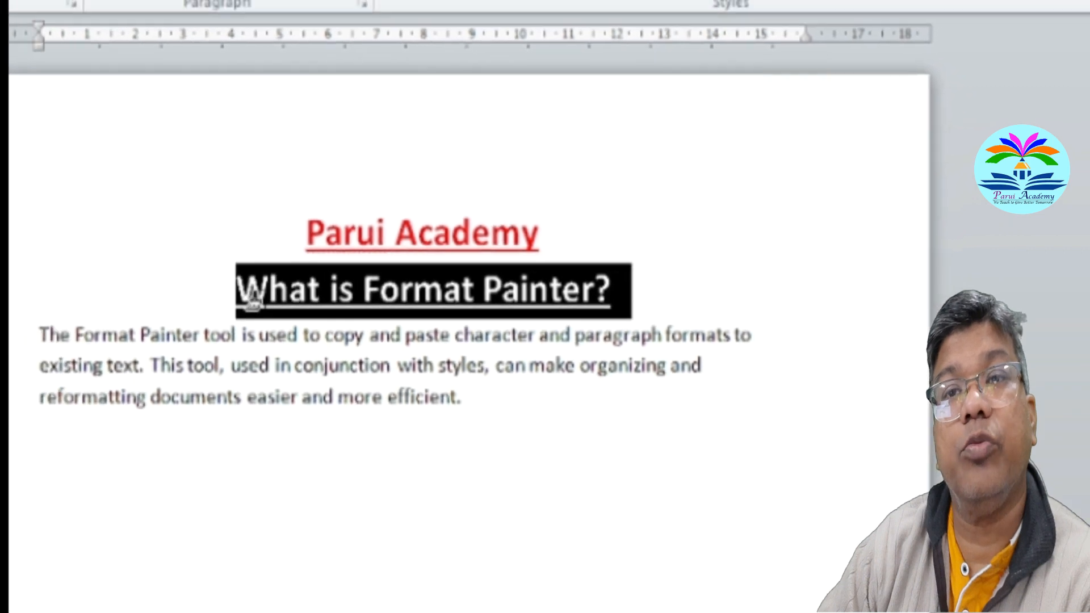
{"action": "left_click", "coordinate": [718, 286]}
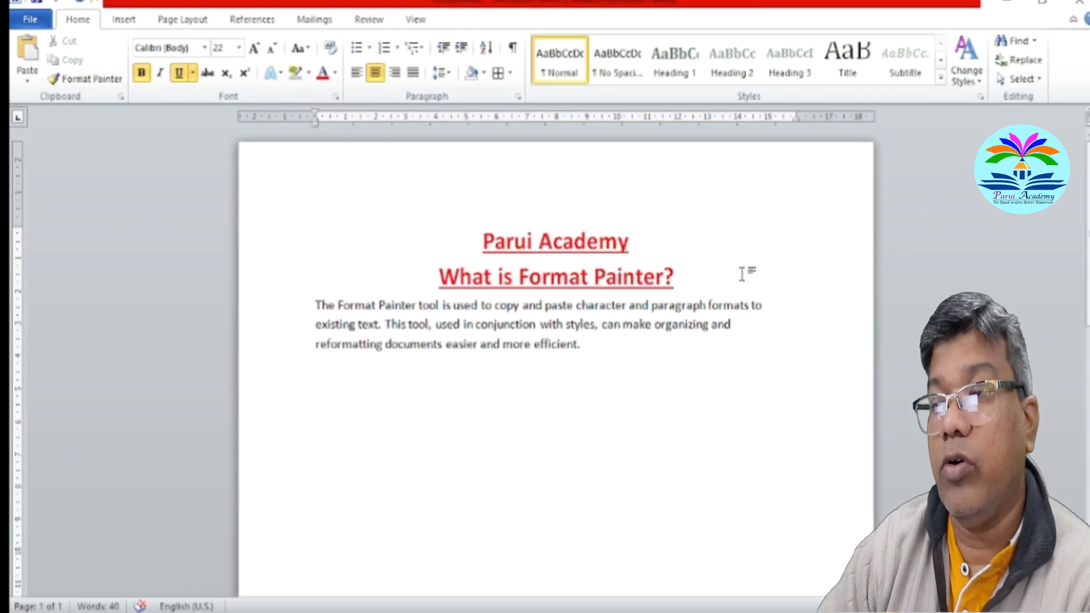